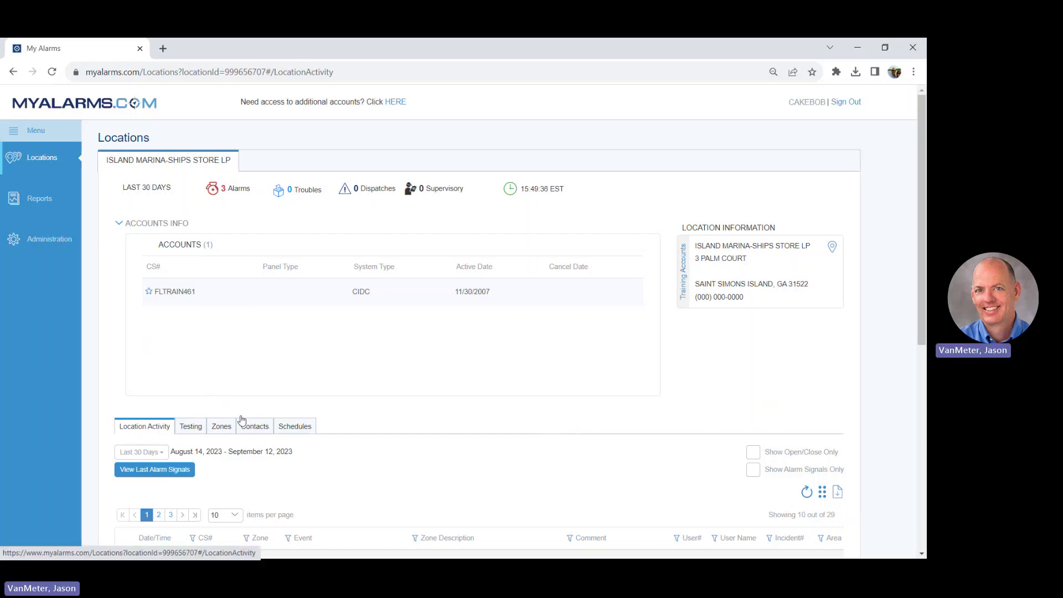
{"action": "scroll", "coordinate": [462, 398], "scroll_direction": "down", "scroll_amount": 2}
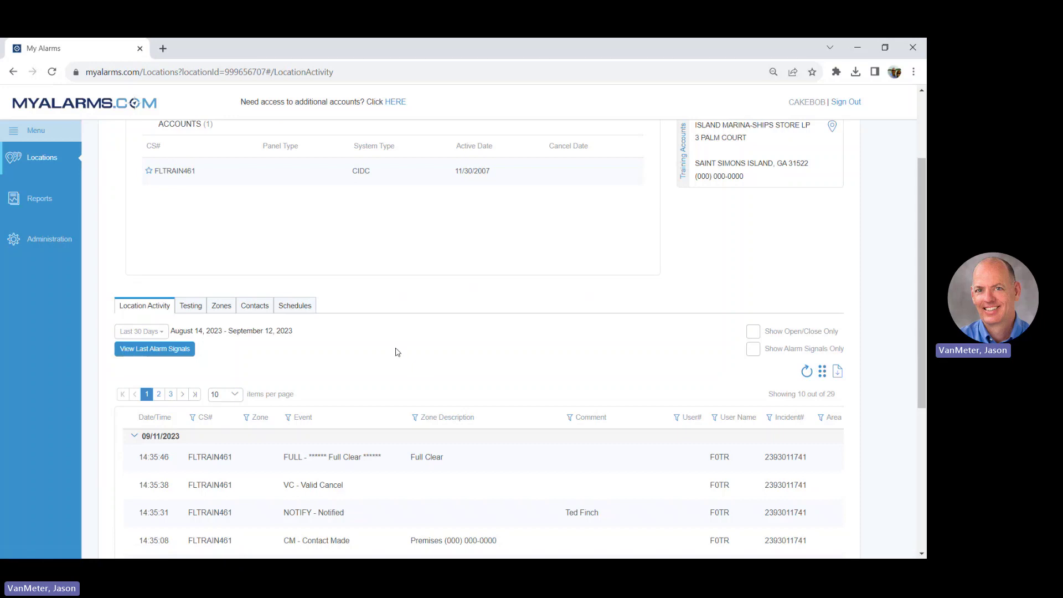
{"action": "scroll", "coordinate": [398, 350], "scroll_direction": "down", "scroll_amount": 3}
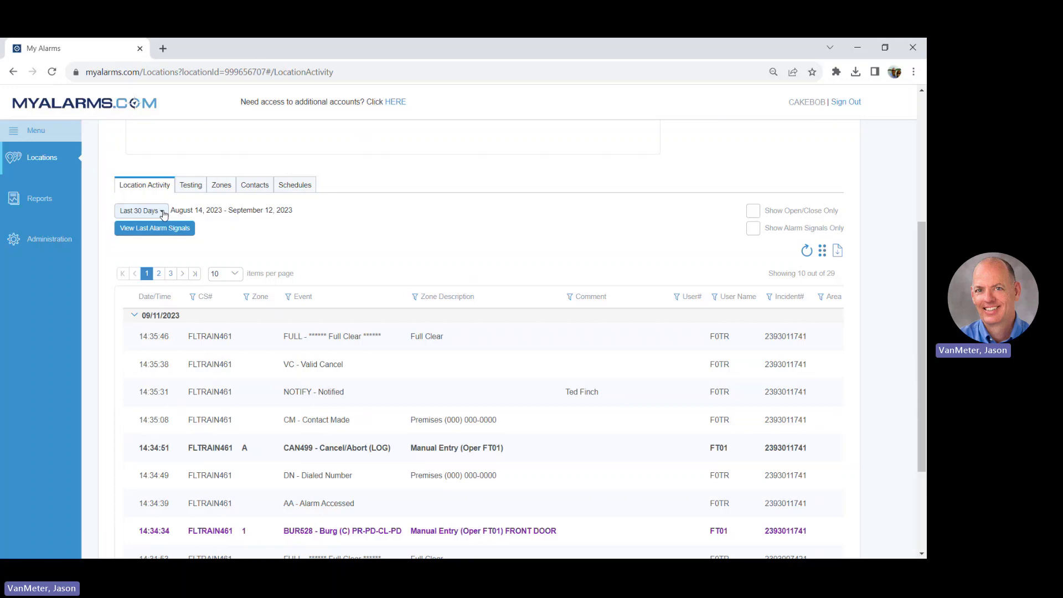
Switch the activity date range from 'Last 30 Days' to 'Last 3 Days'
{"action": "left_click", "coordinate": [163, 214]}
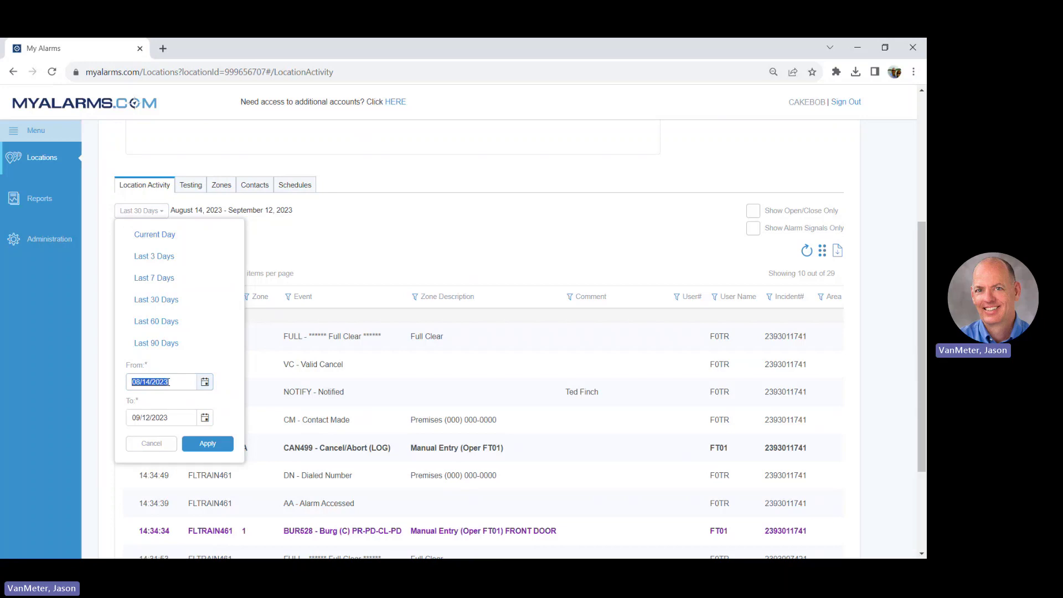
{"action": "left_click", "coordinate": [154, 256]}
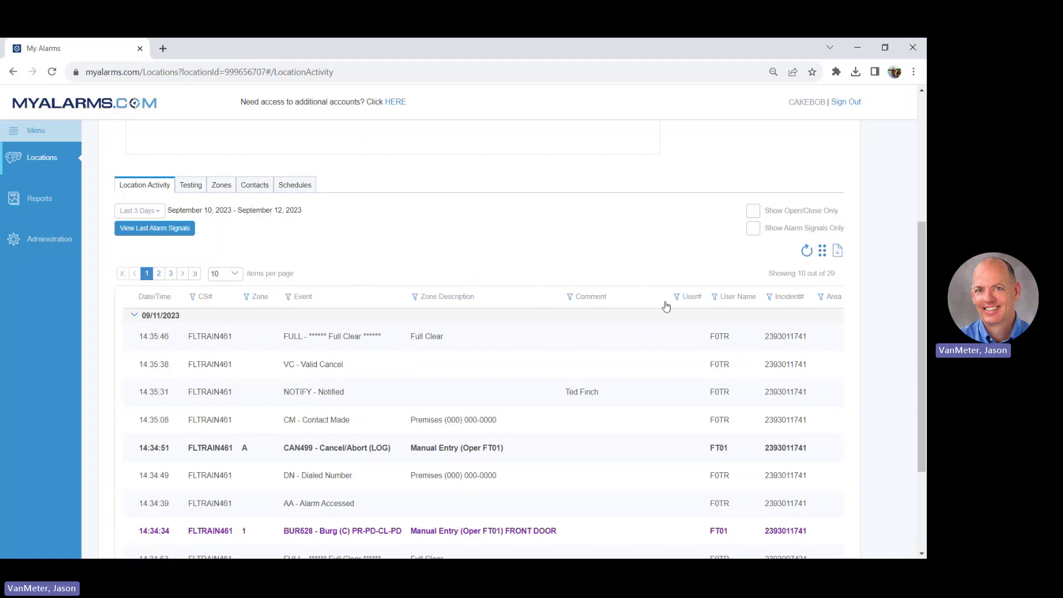
{"action": "left_click", "coordinate": [753, 230]}
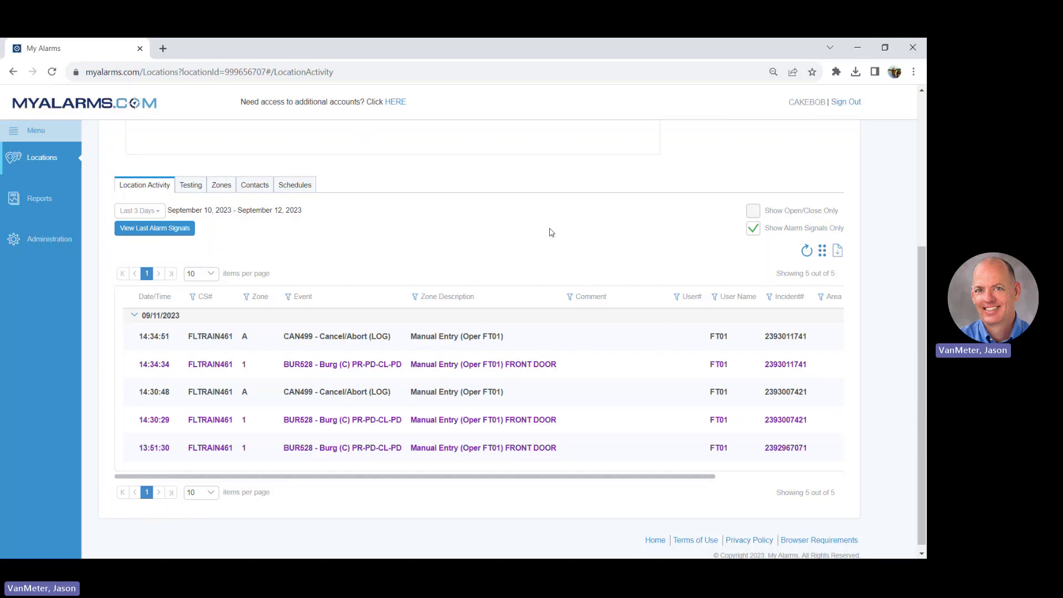
{"action": "left_click", "coordinate": [753, 228]}
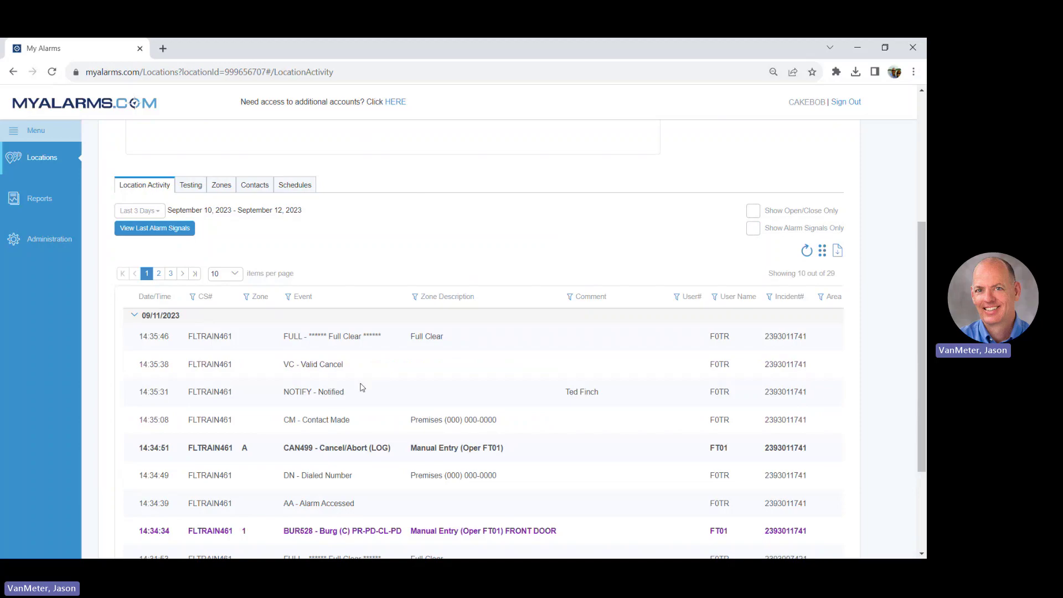